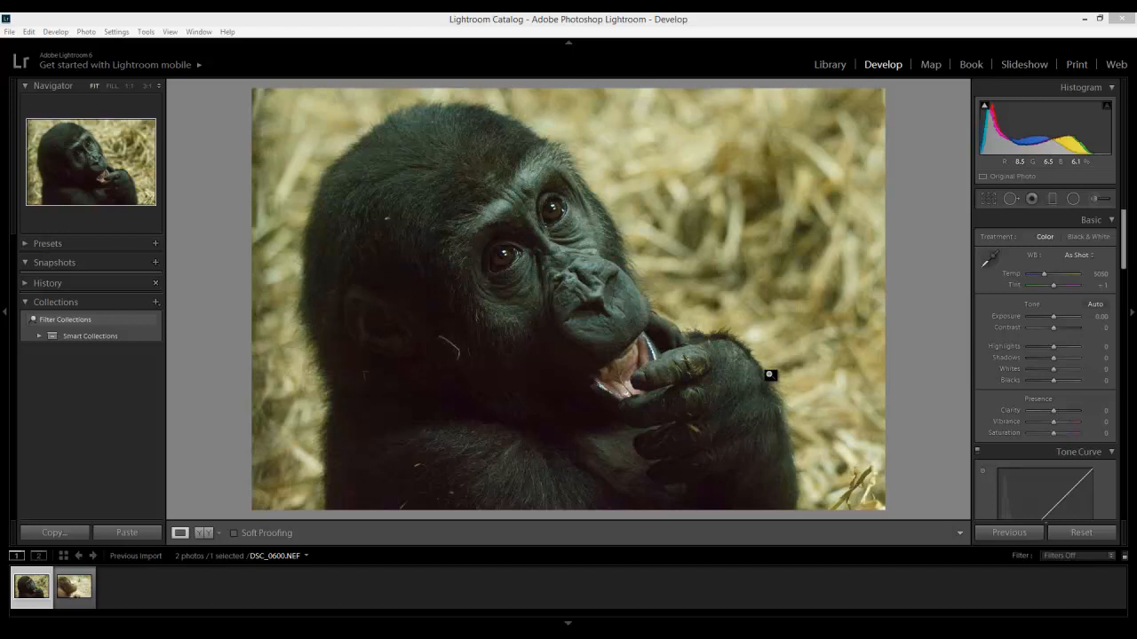
# Correct the gorilla photo's white balance by sampling a neutral grey on the face, and set the temperature to 5214
pyautogui.click(768, 375)
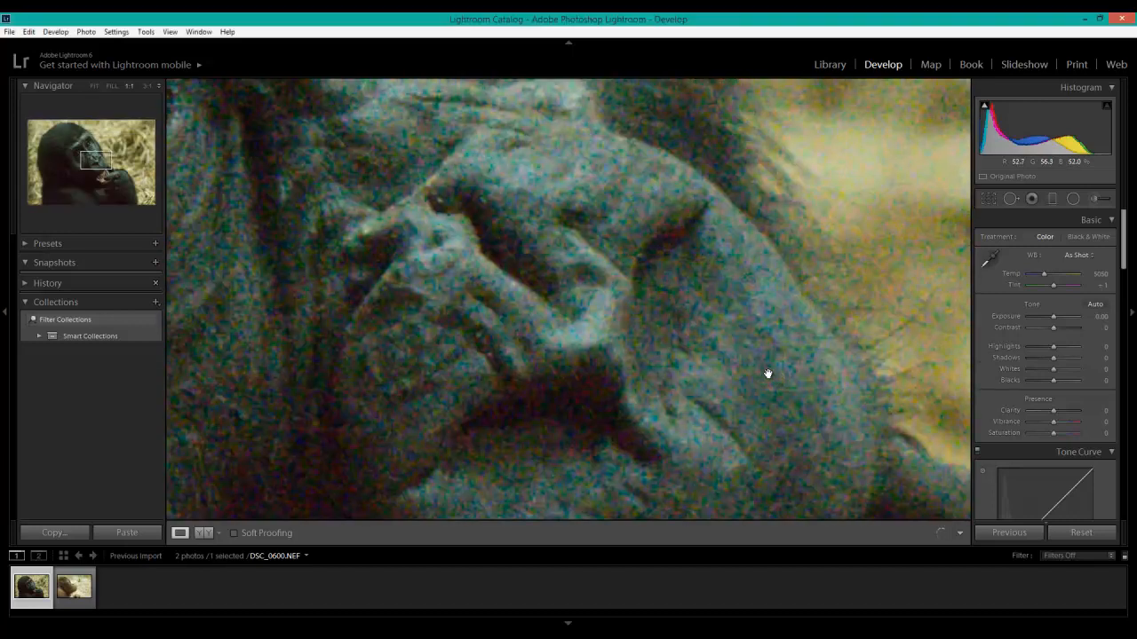
pyautogui.moveTo(768, 374); pyautogui.dragTo(1091, 590)
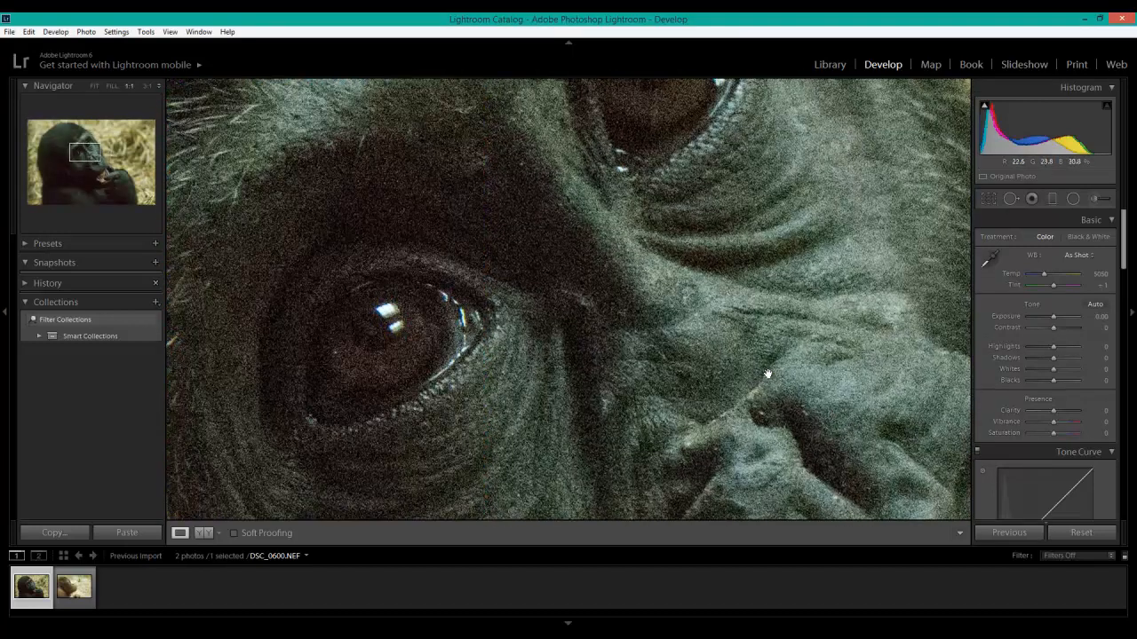
pyautogui.moveTo(768, 374); pyautogui.dragTo(770, 374)
pyautogui.click(770, 375)
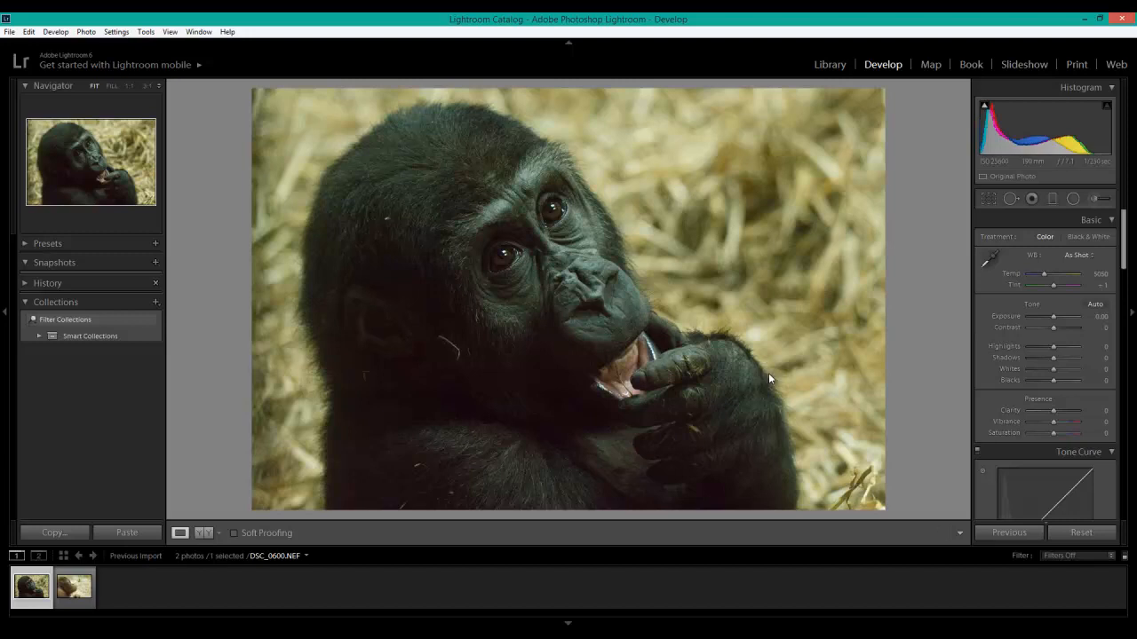
pyautogui.press('w')
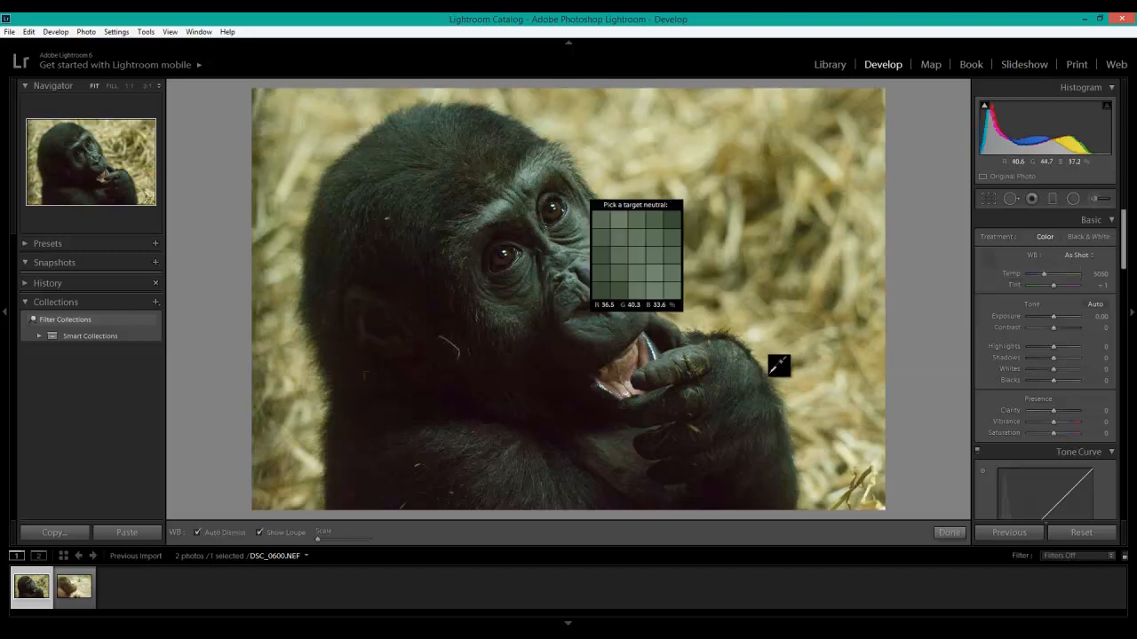
pyautogui.click(770, 373)
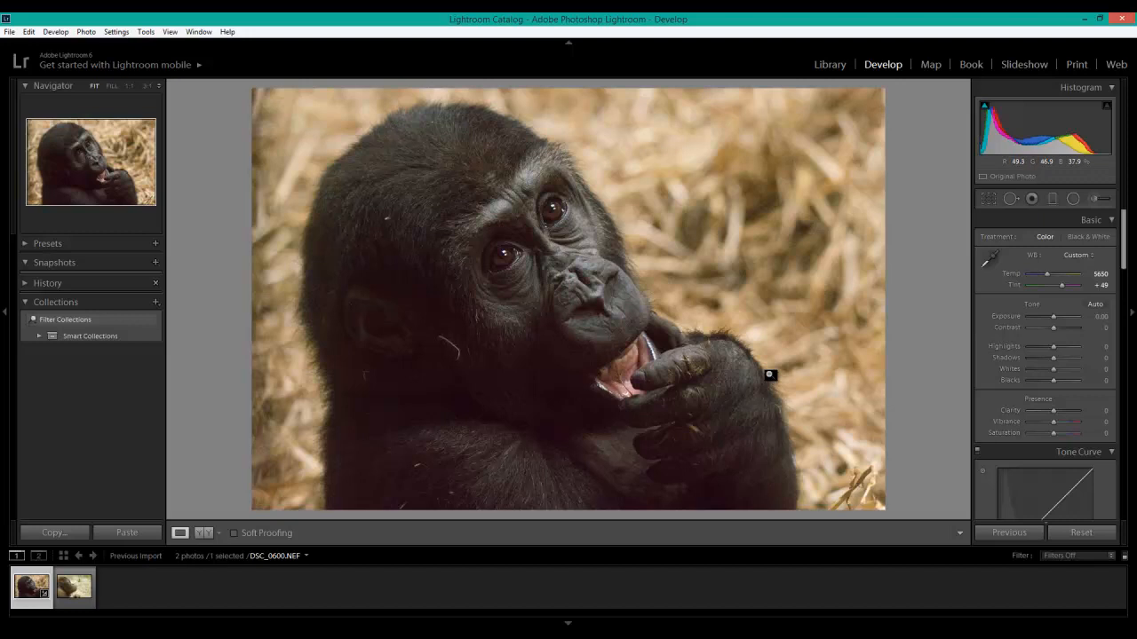
pyautogui.moveTo(1047, 273); pyautogui.dragTo(1044, 274)
pyautogui.click(768, 375)
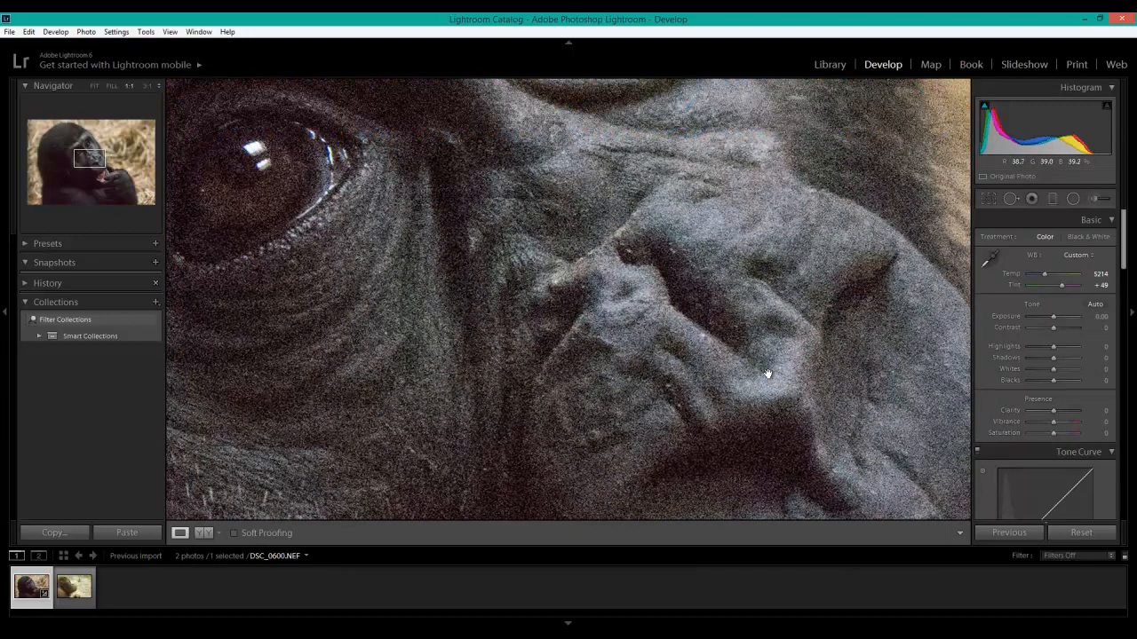
pyautogui.click(768, 373)
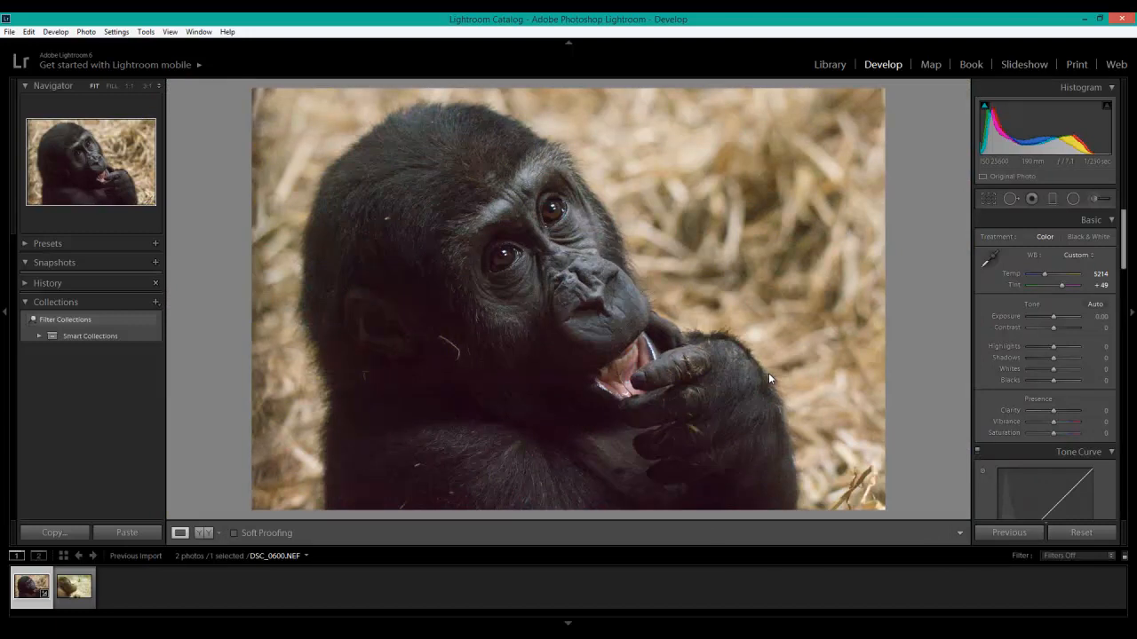
# Compare the photo with the detail adjustments off and on, and set the sharpening Amount to 0
pyautogui.hotkey('ctrl', '5')
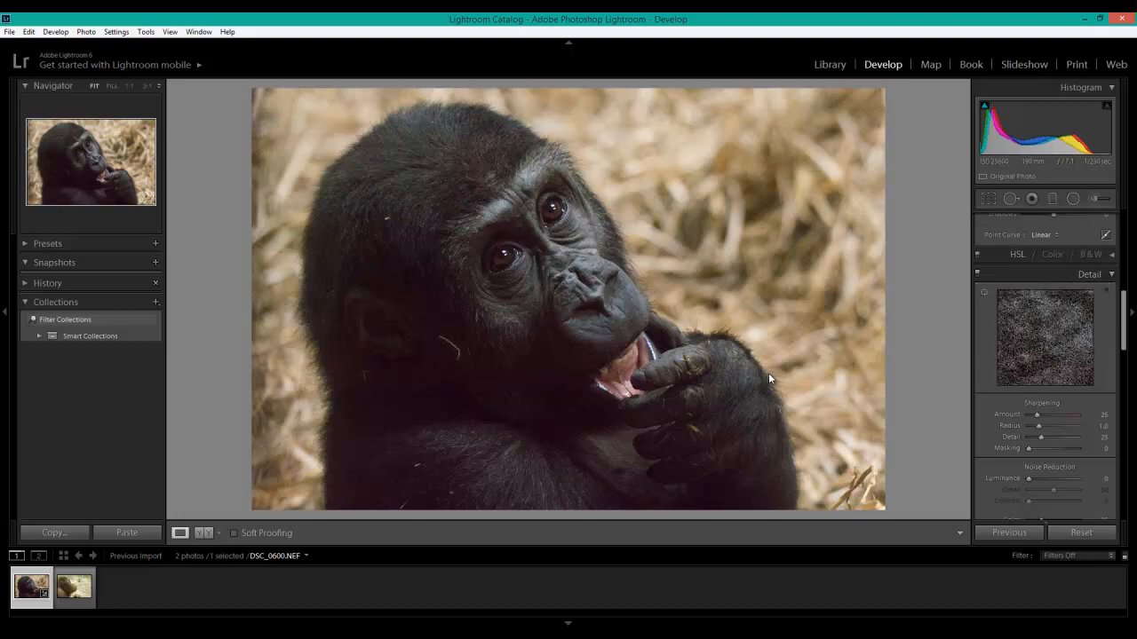
pyautogui.click(978, 274)
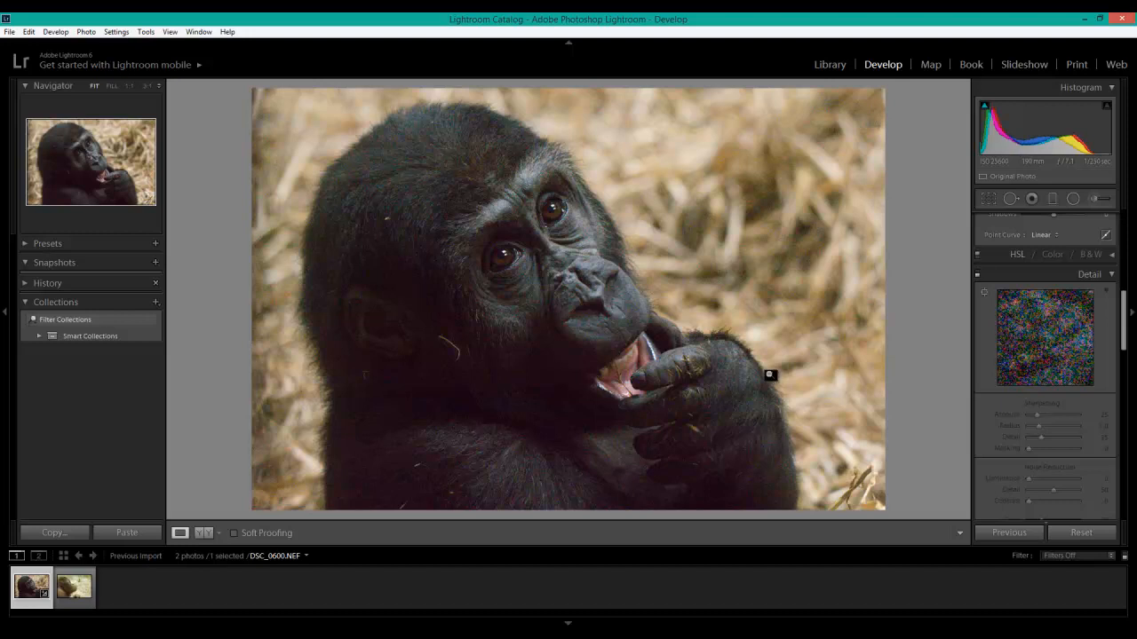
pyautogui.click(769, 378)
pyautogui.moveTo(768, 375); pyautogui.dragTo(770, 378)
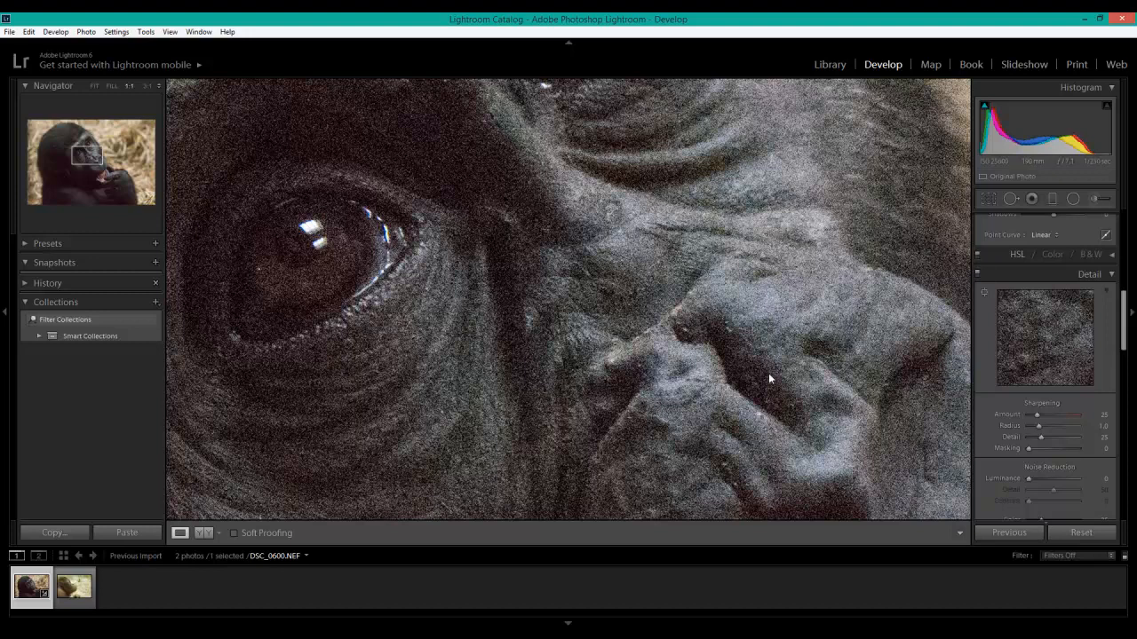
pyautogui.write('0')
pyautogui.press('Return')
pyautogui.moveTo(1029, 415)
pyautogui.mouseDown()
pyautogui.moveTo(1078, 415)
pyautogui.moveTo(1028, 415)
pyautogui.mouseUp()
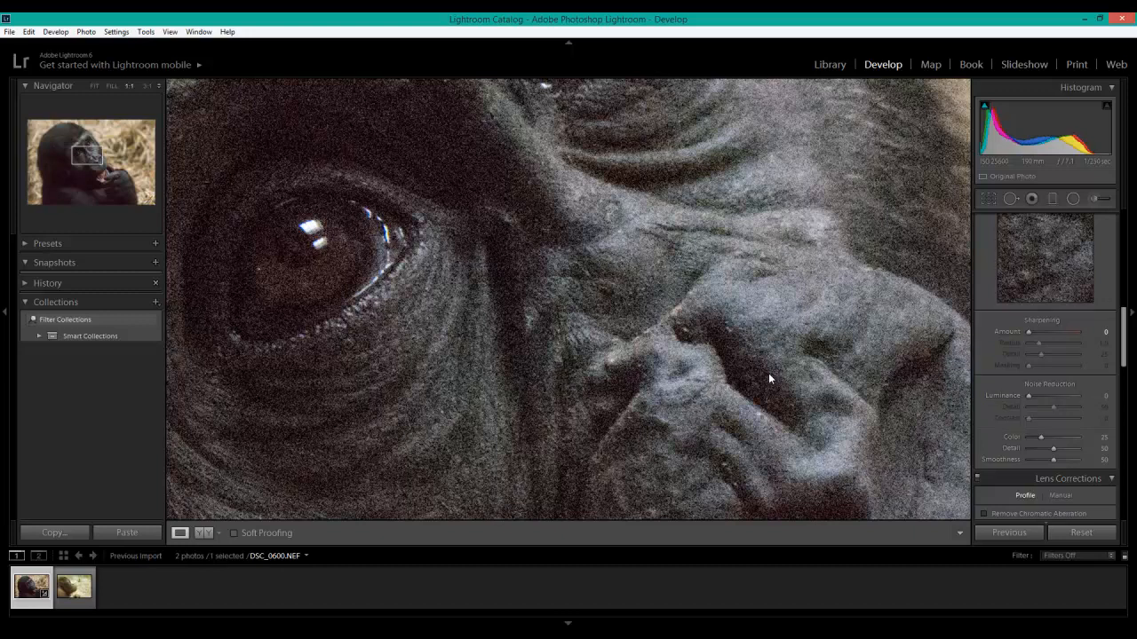
# Set Luminance noise reduction to 25 using the greyscale preview, and compare the photo with the detail adjustments off and on
pyautogui.press('alt')
pyautogui.moveTo(1029, 396); pyautogui.dragTo(1030, 396)
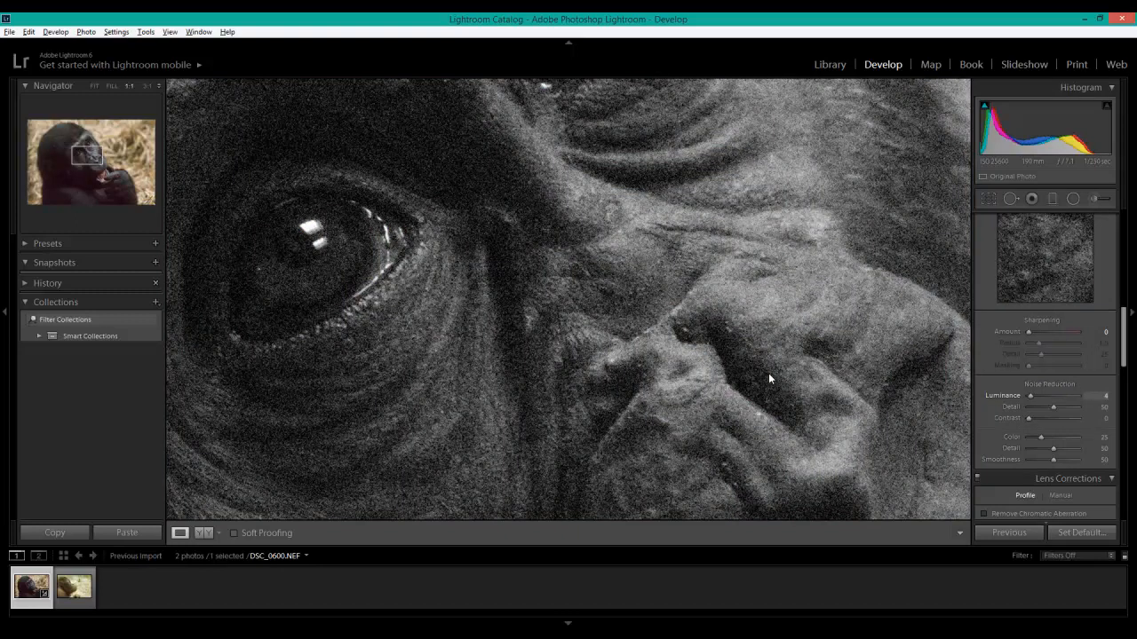
pyautogui.moveTo(1032, 396); pyautogui.dragTo(1036, 396)
pyautogui.moveTo(1046, 396); pyautogui.dragTo(1078, 396)
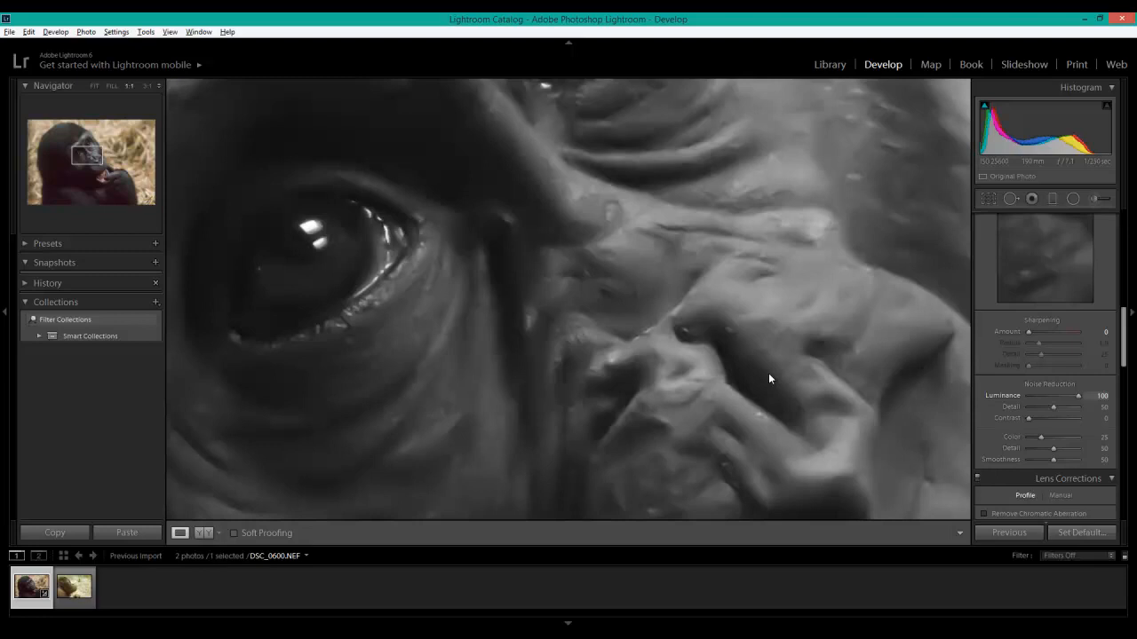
pyautogui.moveTo(1074, 396); pyautogui.dragTo(1048, 396)
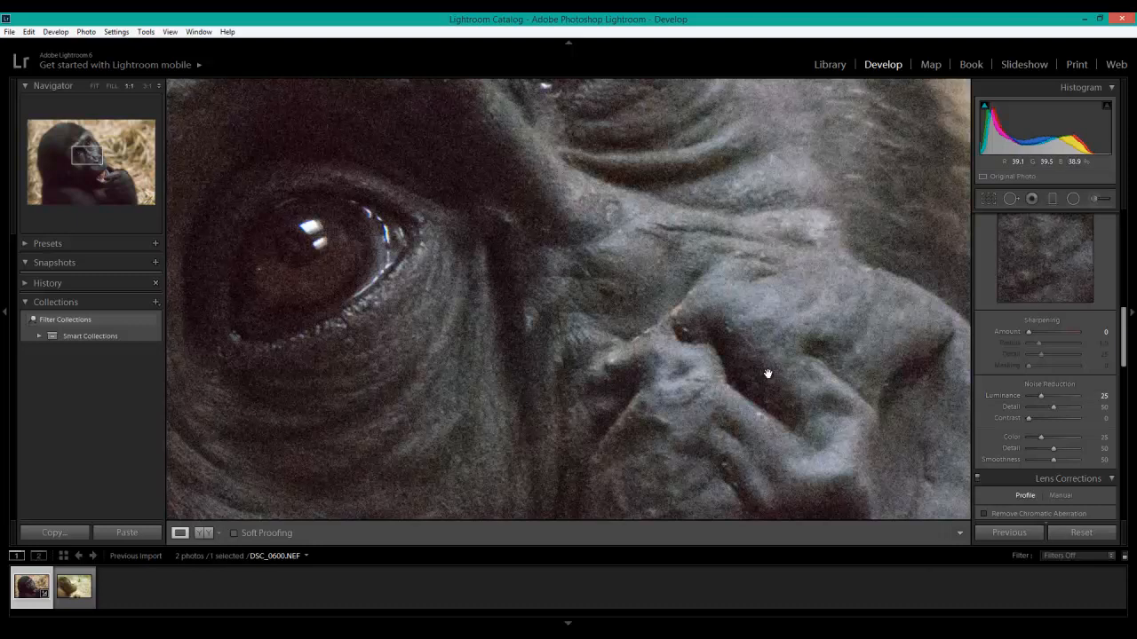
pyautogui.click(768, 374)
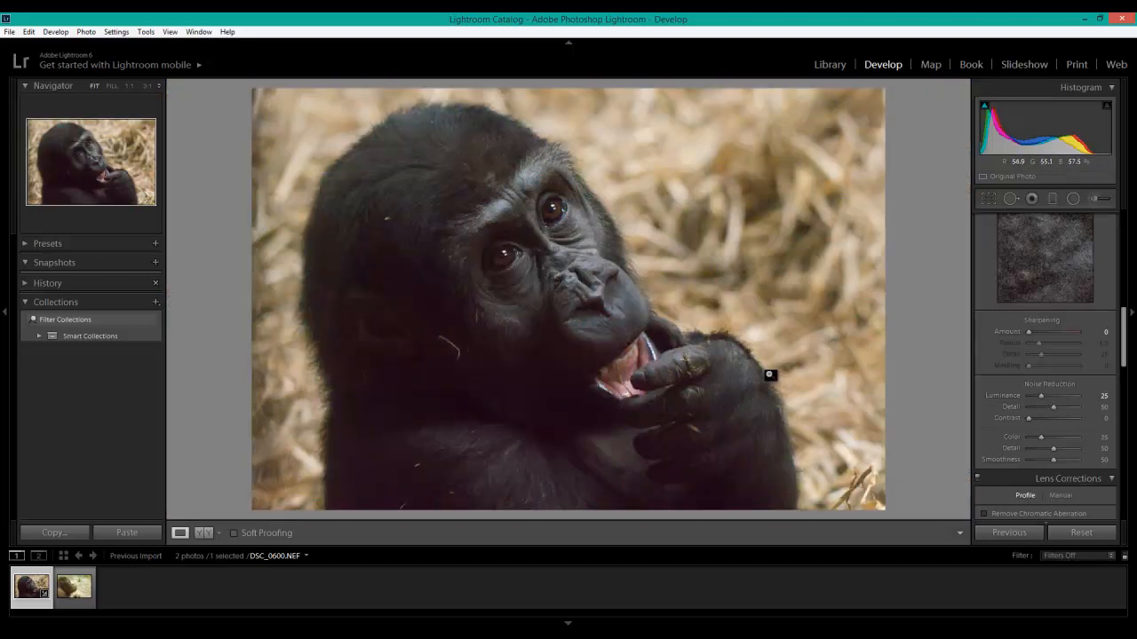
pyautogui.scroll(2, 1044, 356)
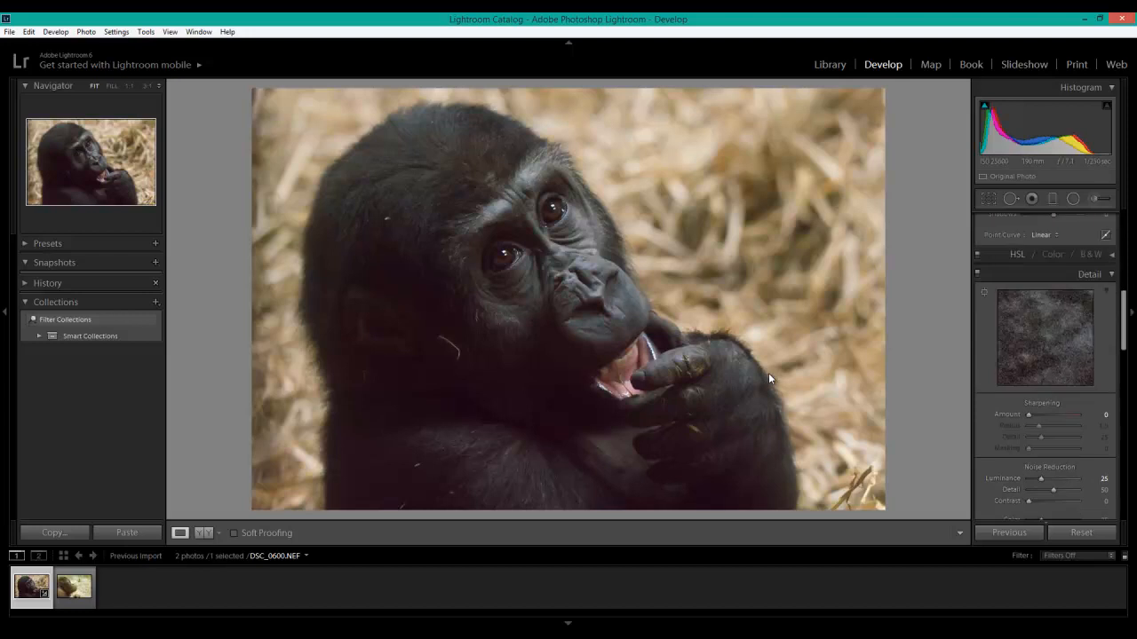
pyautogui.click(978, 274)
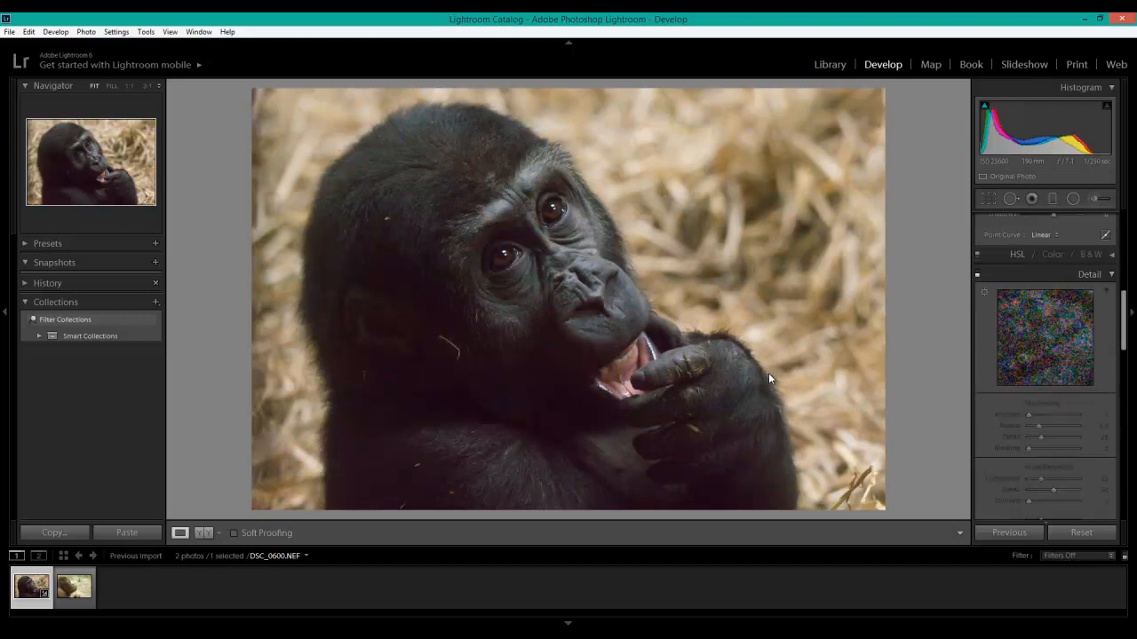
pyautogui.click(977, 274)
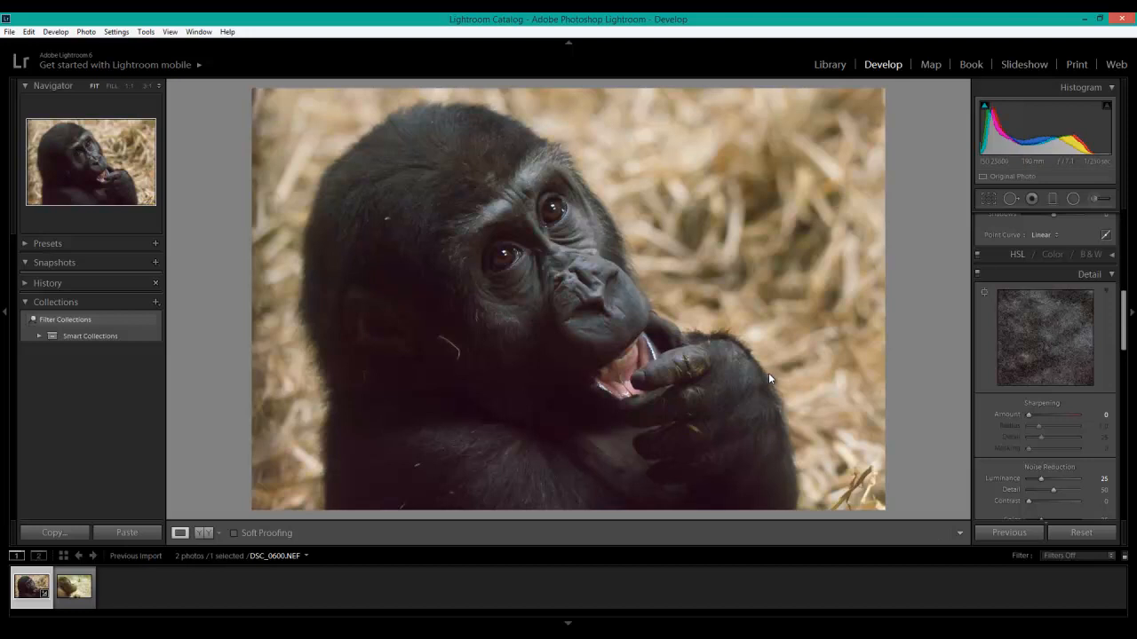
# Set the luminance noise reduction Detail to 100 and inspect the gorilla's eyes and nose at 1:1
pyautogui.scroll(-2, 1045, 373)
pyautogui.press('alt')
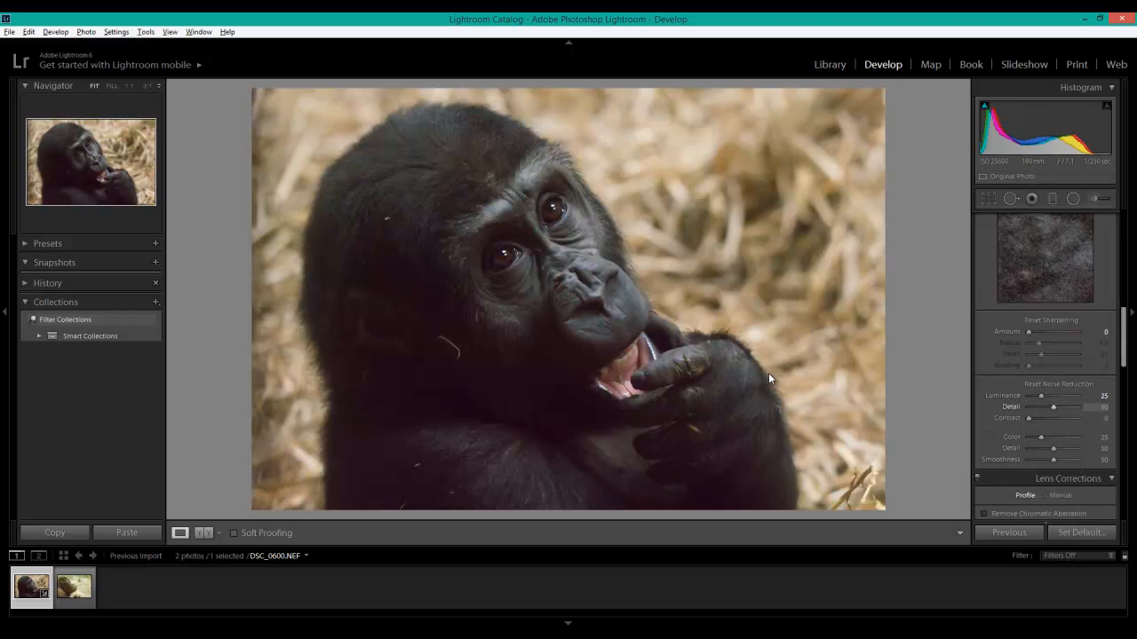
pyautogui.press('v')
pyautogui.moveTo(1054, 407); pyautogui.dragTo(1069, 407)
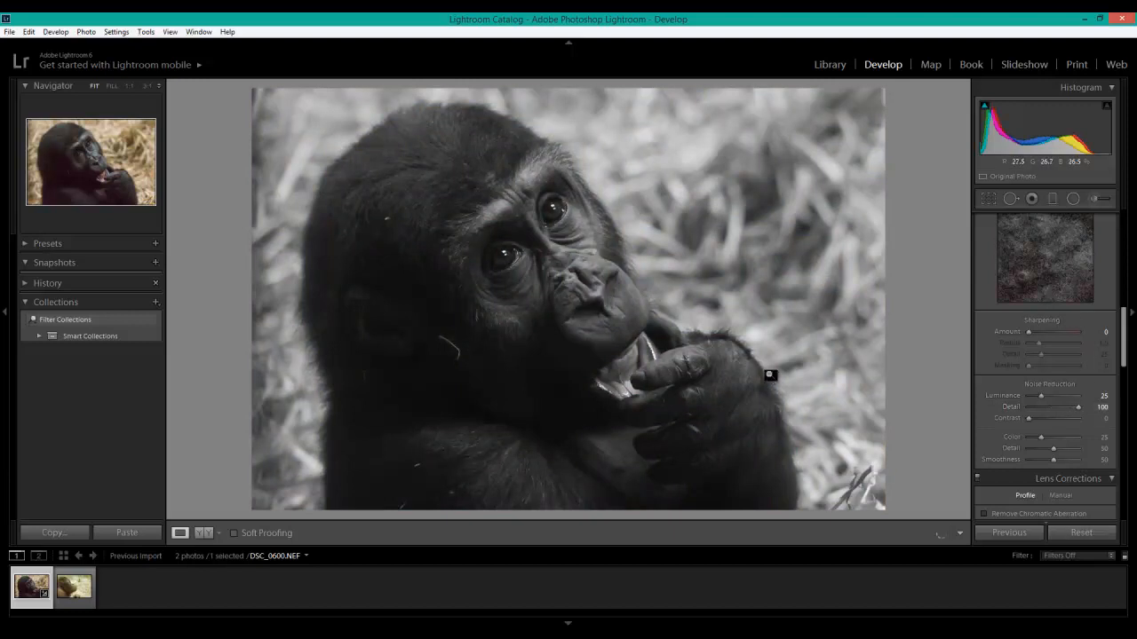
pyautogui.click(769, 375)
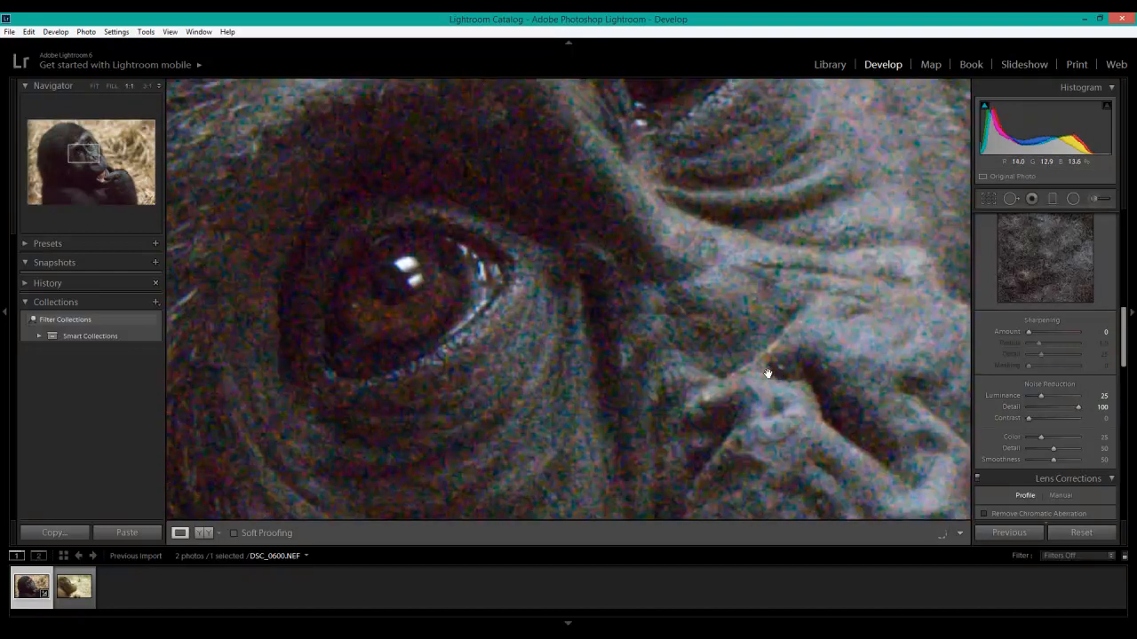
pyautogui.moveTo(768, 374); pyautogui.dragTo(691, 455)
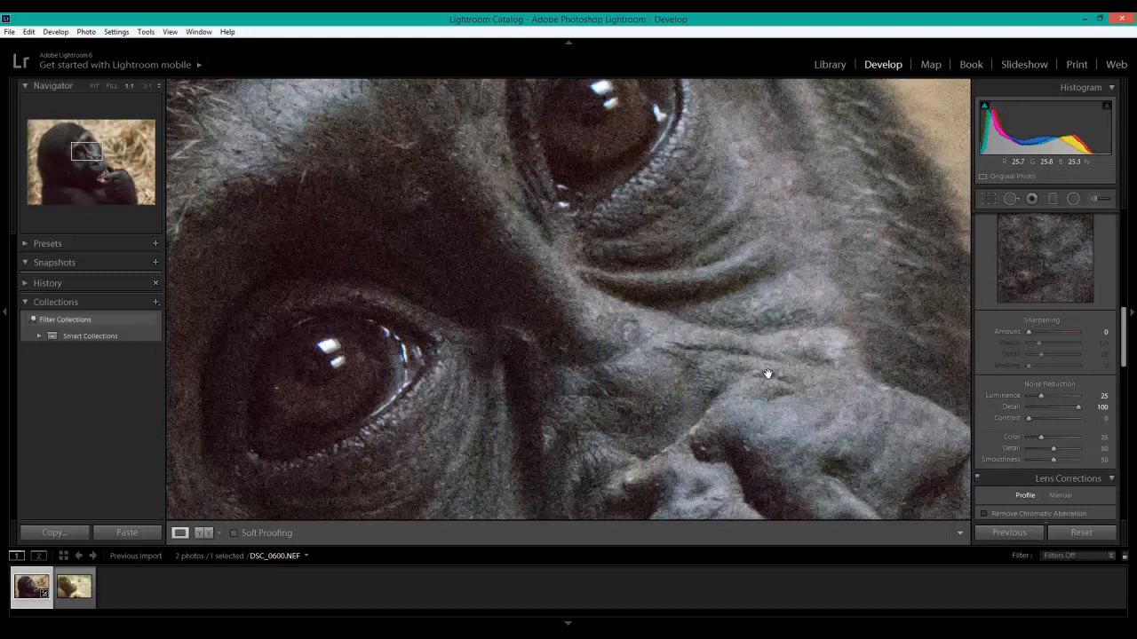
# Raise the luminance noise reduction Contrast to 11 with the whole photo in view
pyautogui.click(768, 373)
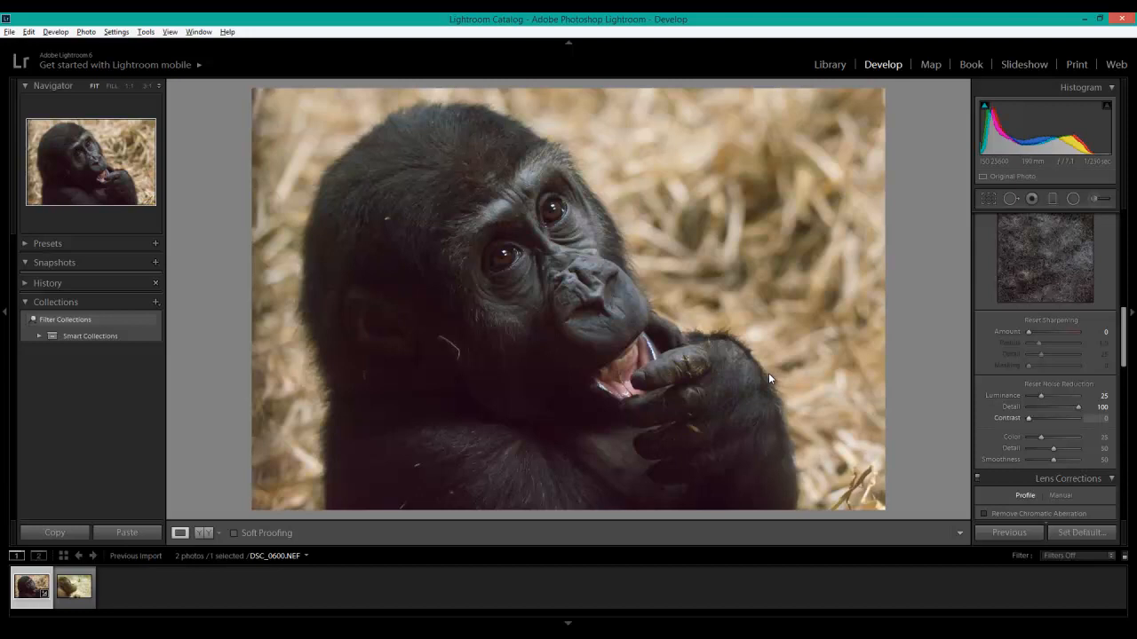
pyautogui.moveTo(1029, 418); pyautogui.dragTo(1033, 418)
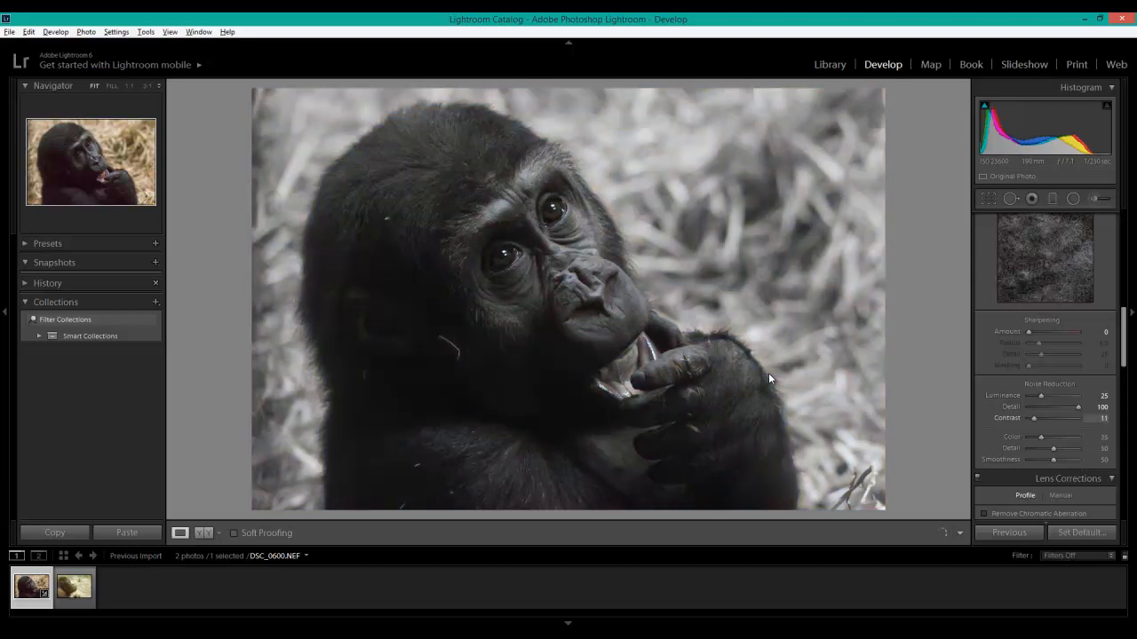